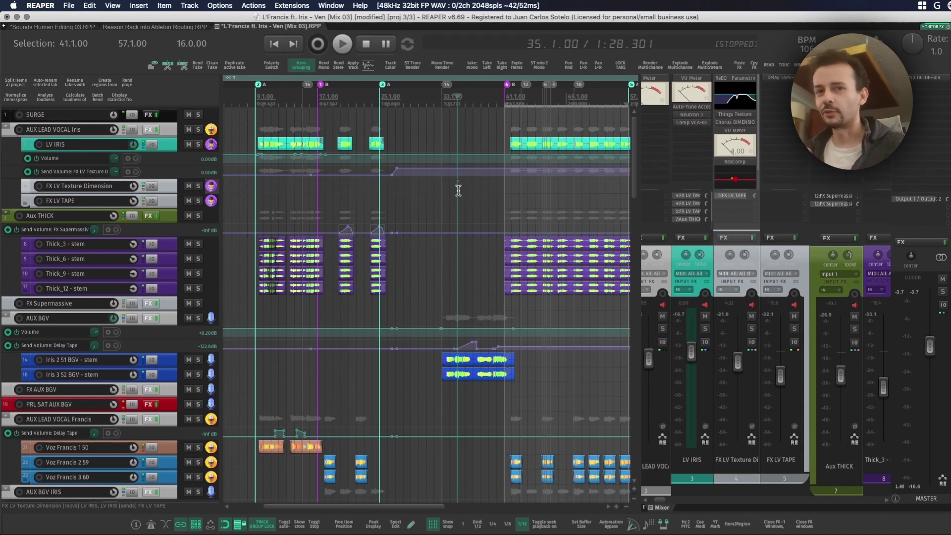
Open the FX Browser for track 4 with Shift+F, browse the plugin list, then bring up the Stream Deck configuration
key(shift+f)
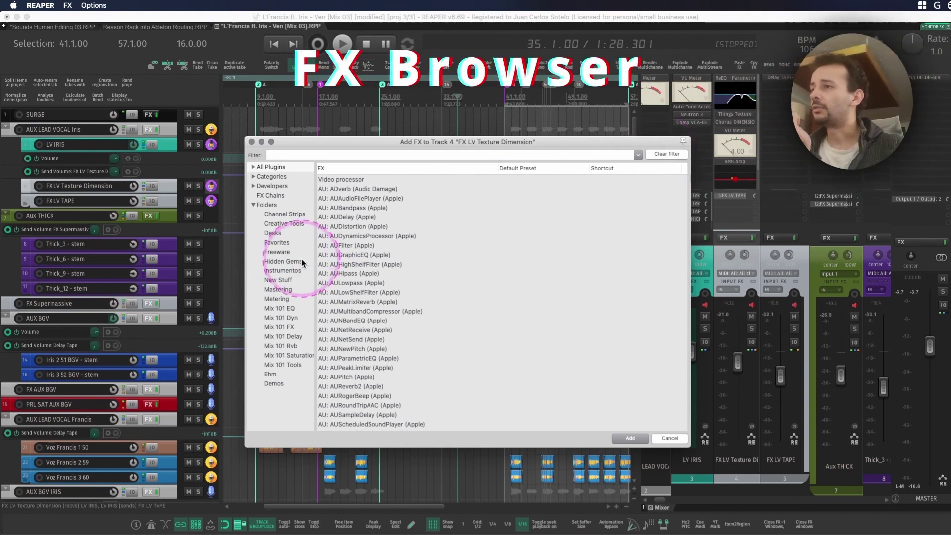
scroll(426, 273, down, 7)
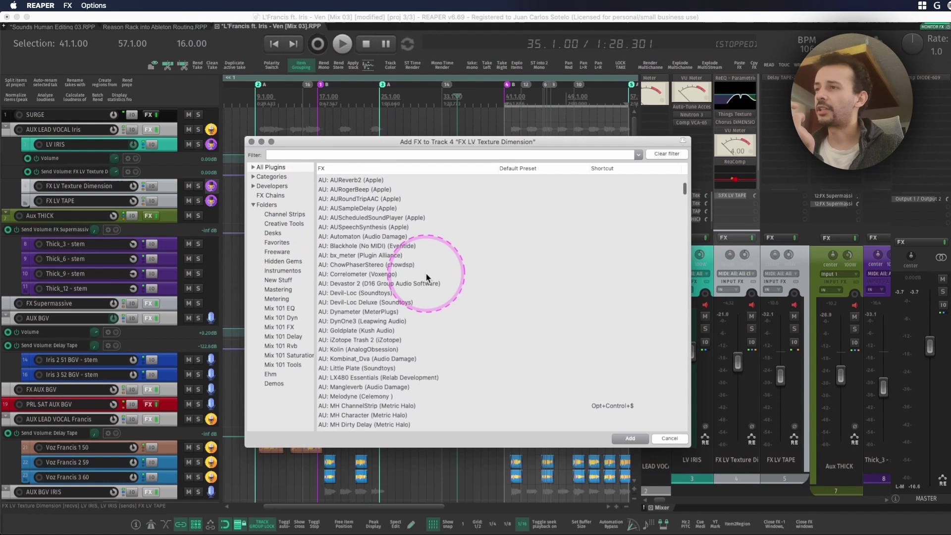
scroll(426, 274, up, 7)
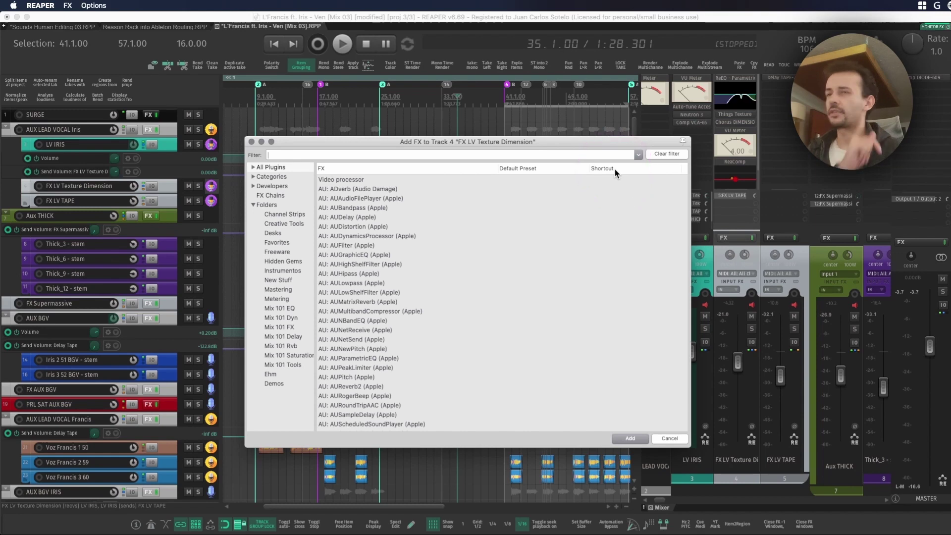
click(921, 5)
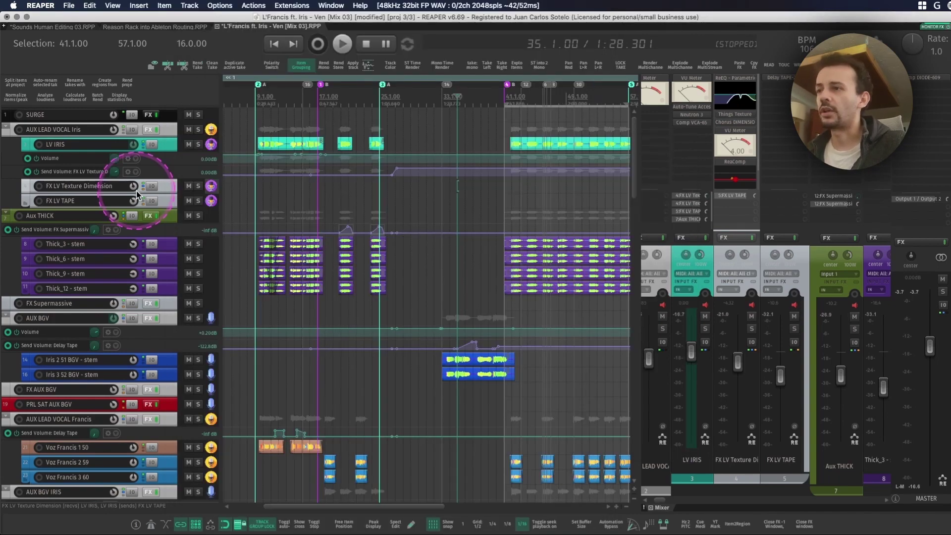
Scroll down to Delay Eternity, insert empty track 96 below it, and open its FX browser
scroll(134, 297, down, 5)
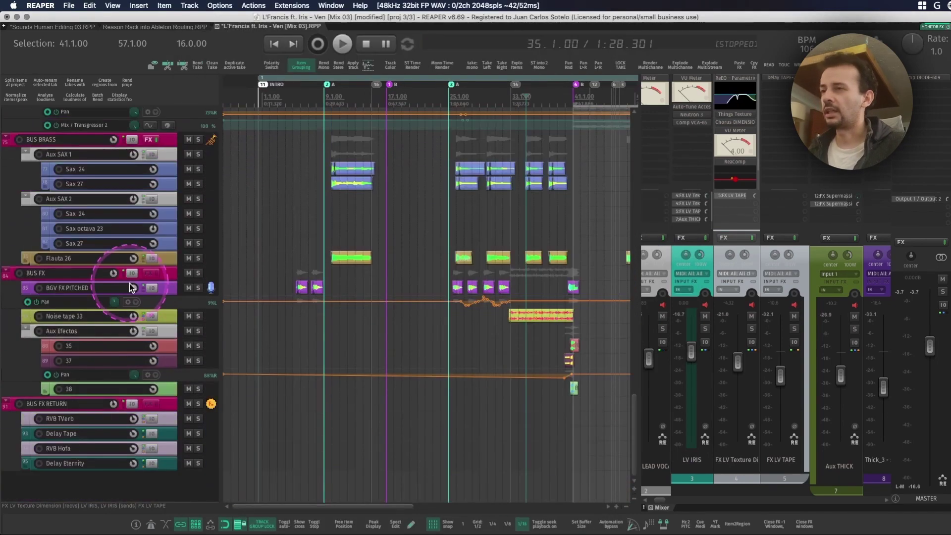
scroll(134, 276, down, 3)
scroll(131, 286, up, 15)
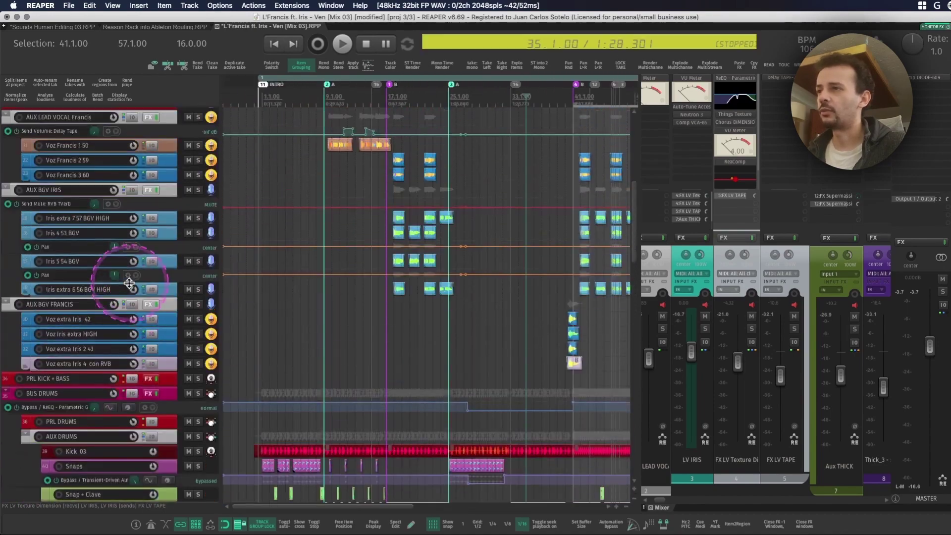
scroll(130, 283, down, 10)
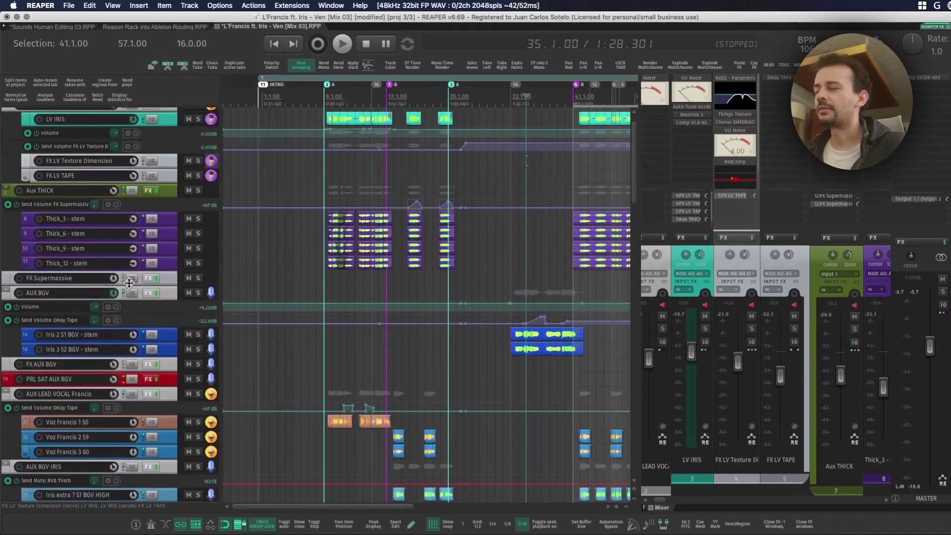
scroll(129, 283, down, 15)
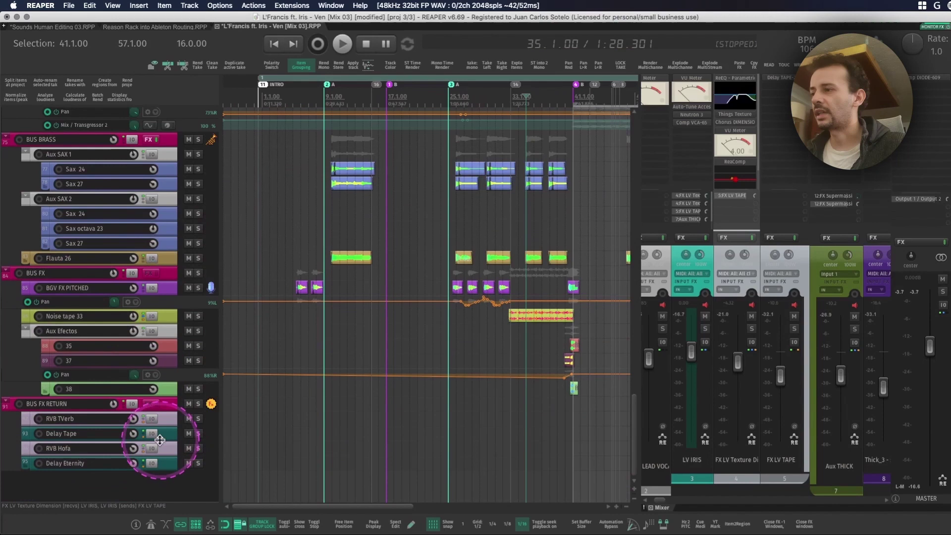
click(167, 462)
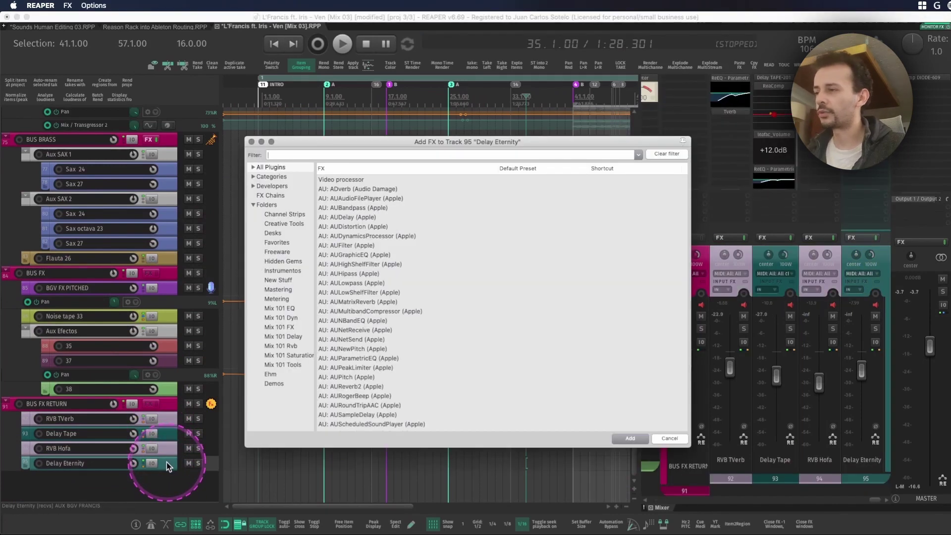
key(Escape)
click(167, 462)
key(Escape)
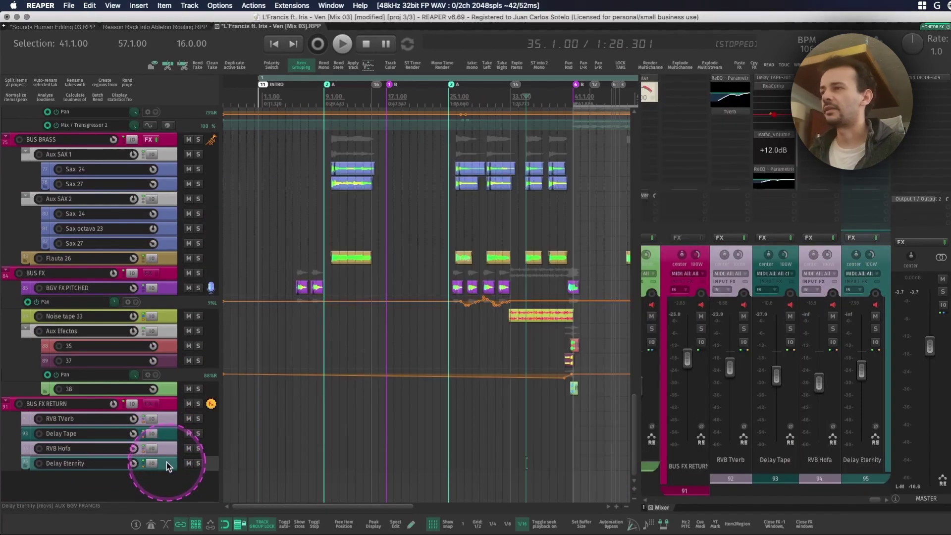
double_click(169, 481)
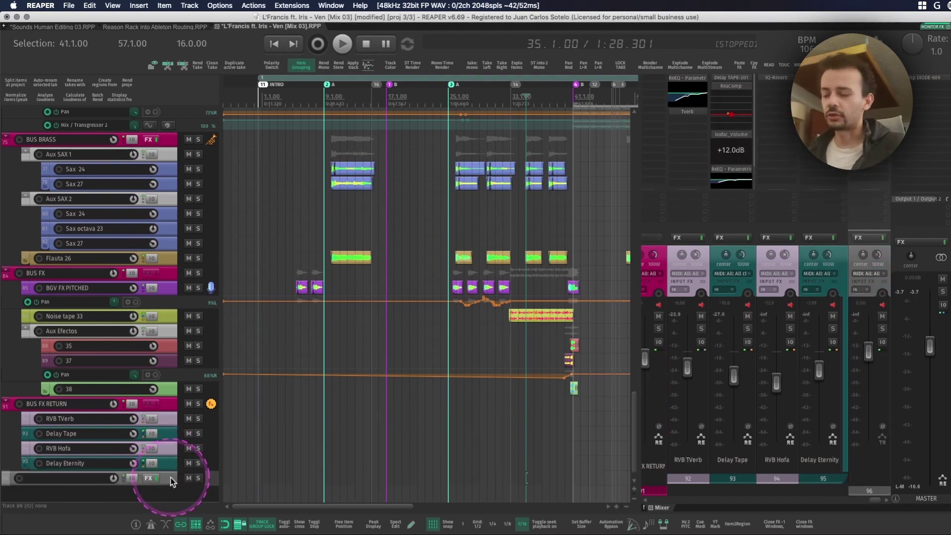
click(170, 478)
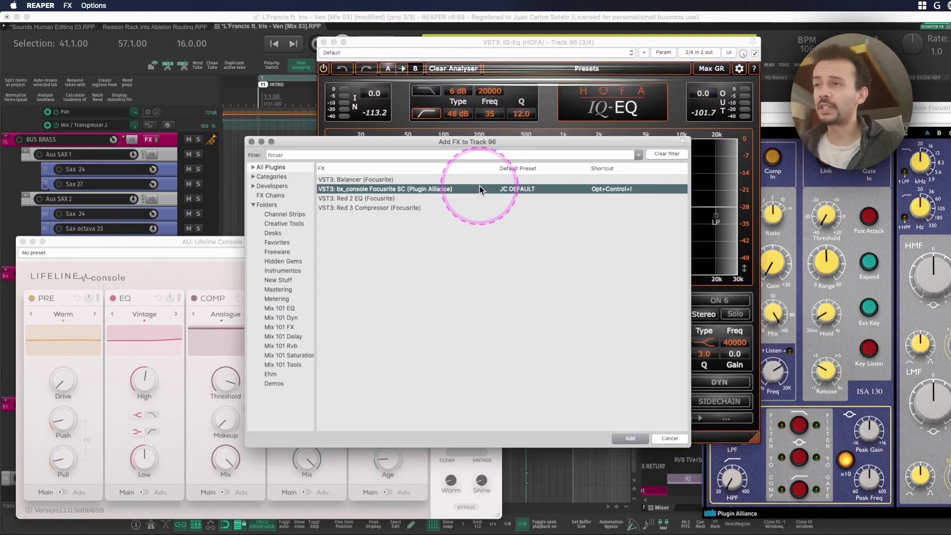
Assign a loading shortcut to bx_console Focusrite SC via Edit shortcut, then close the FX Browser
right_click(479, 187)
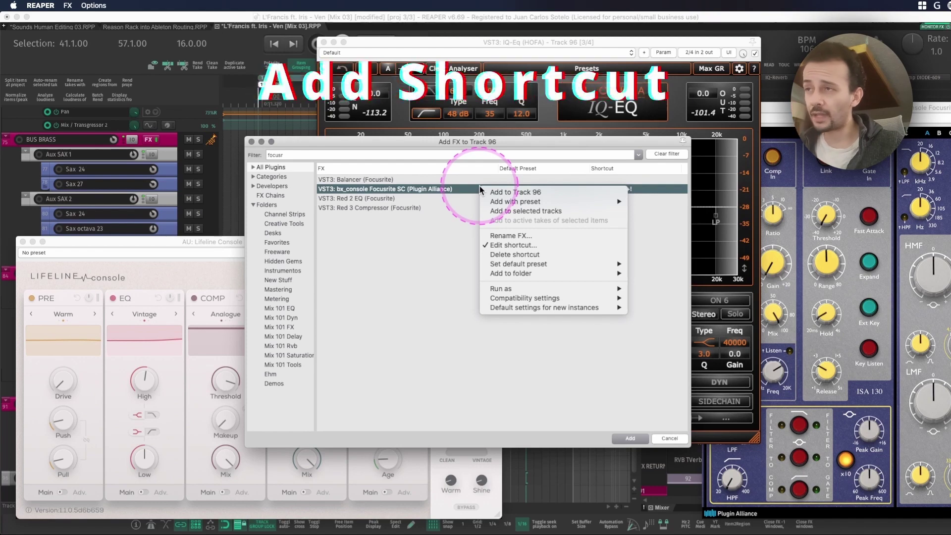
click(512, 247)
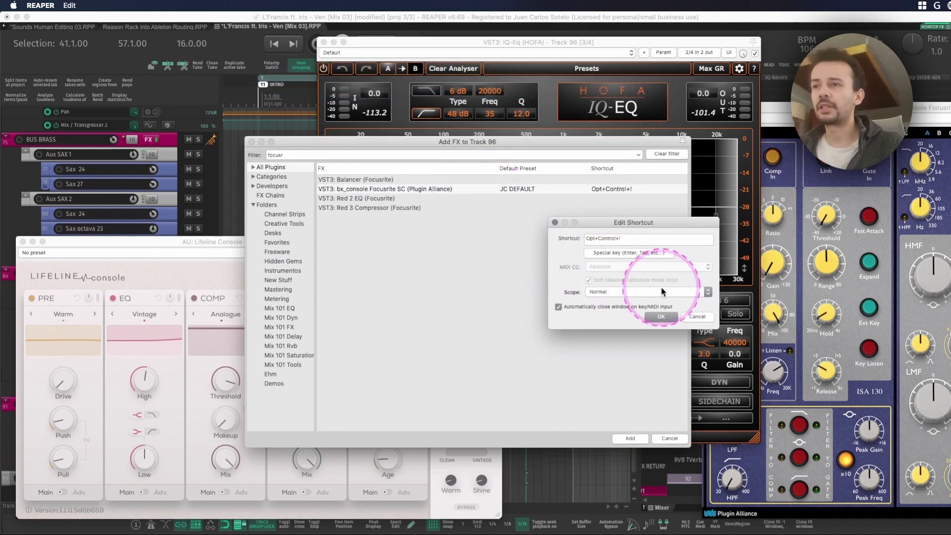
click(692, 316)
click(619, 190)
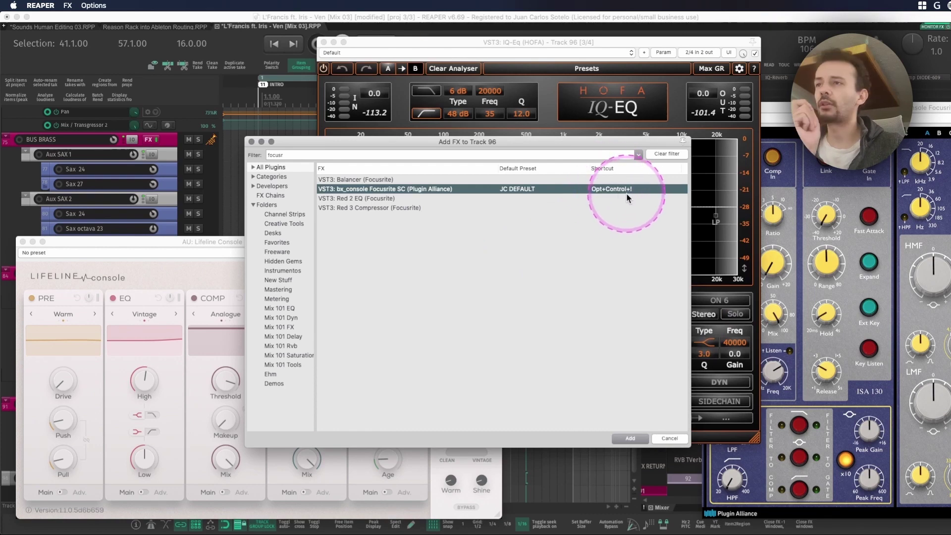
click(669, 437)
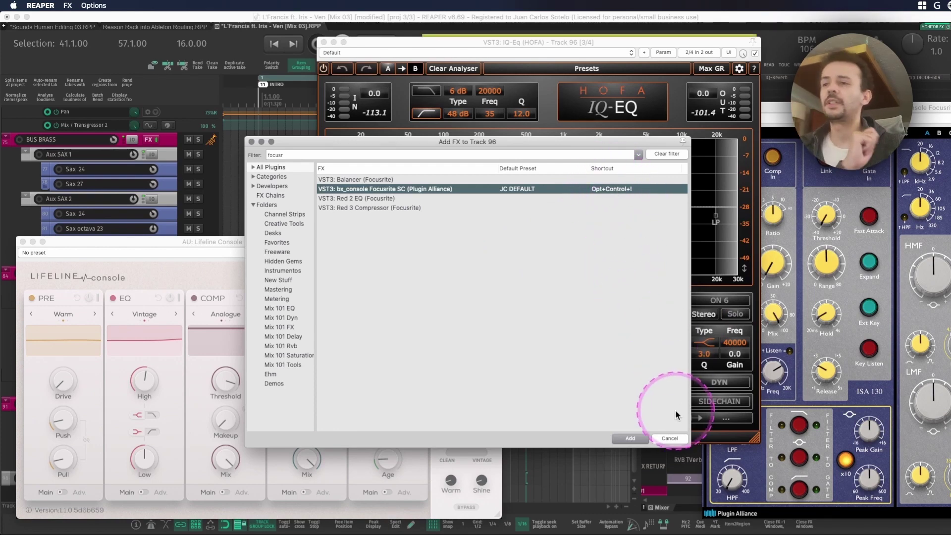
click(176, 83)
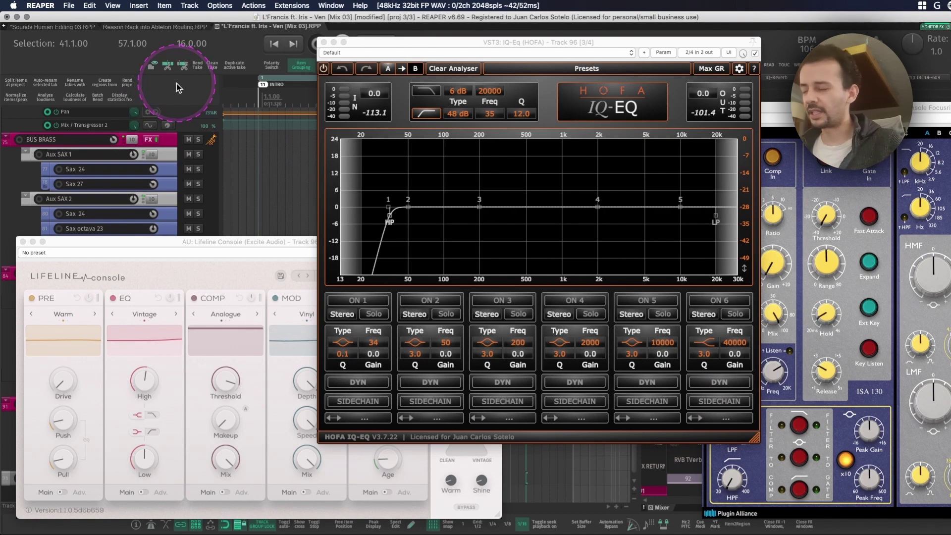
Open the Actions list and use Find shortcut to locate the close-all-floating-FX action
key(shift+slash)
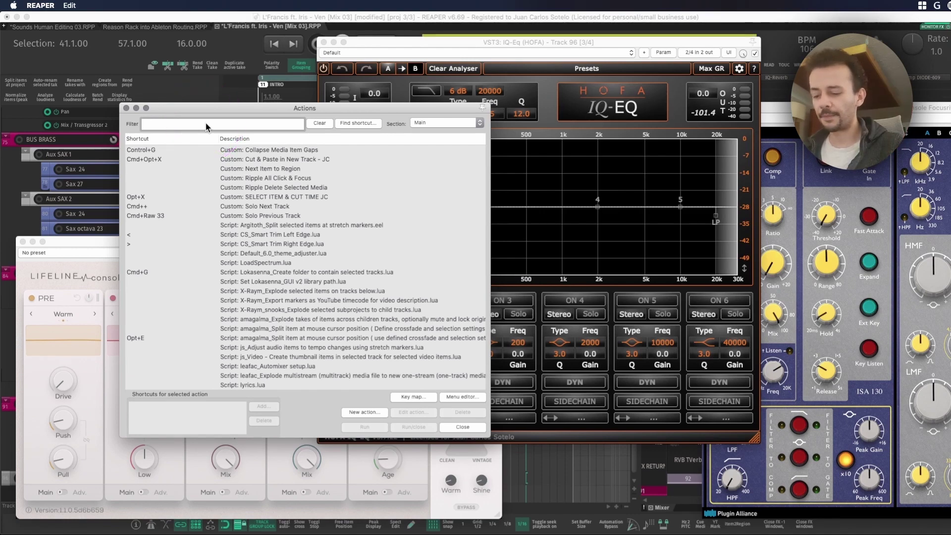
click(374, 125)
key(alt+f)
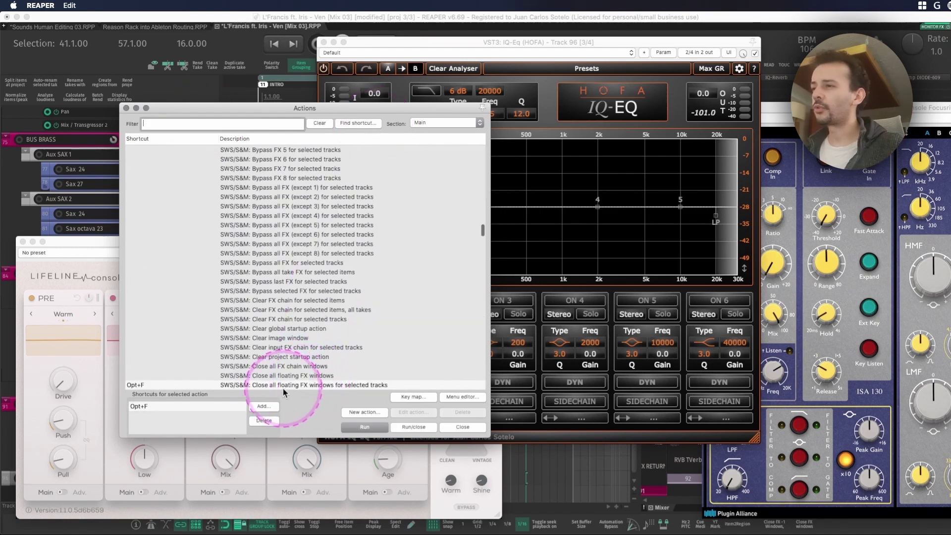
right_click(346, 385)
click(387, 411)
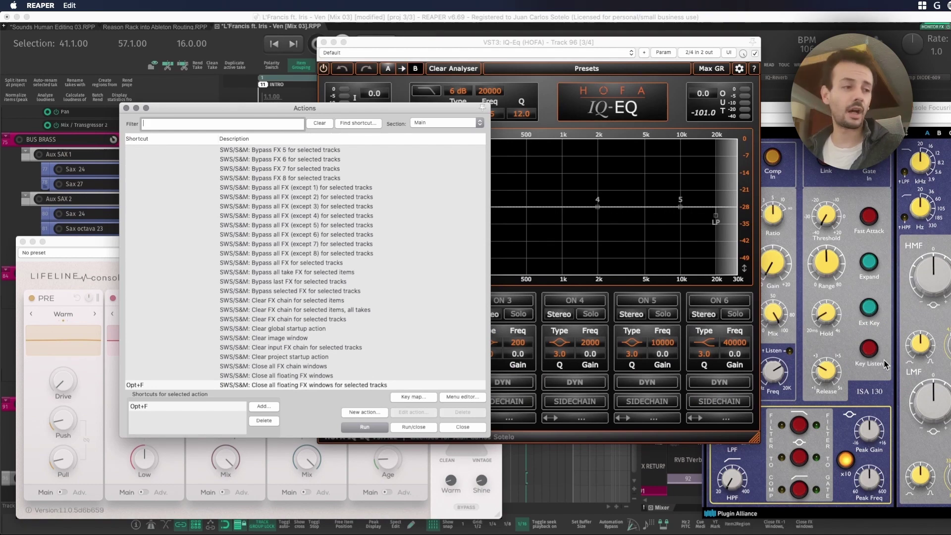
Run 'SWS/S&M: Toggle show all floating FX for selected tracks' and add a shortcut for it
scroll(335, 385, down, 15)
double_click(335, 385)
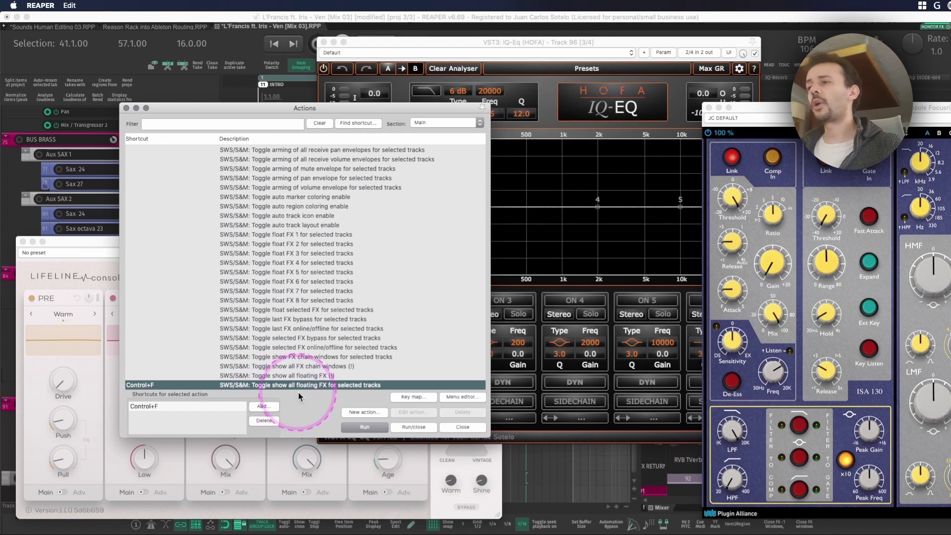
right_click(350, 386)
click(394, 416)
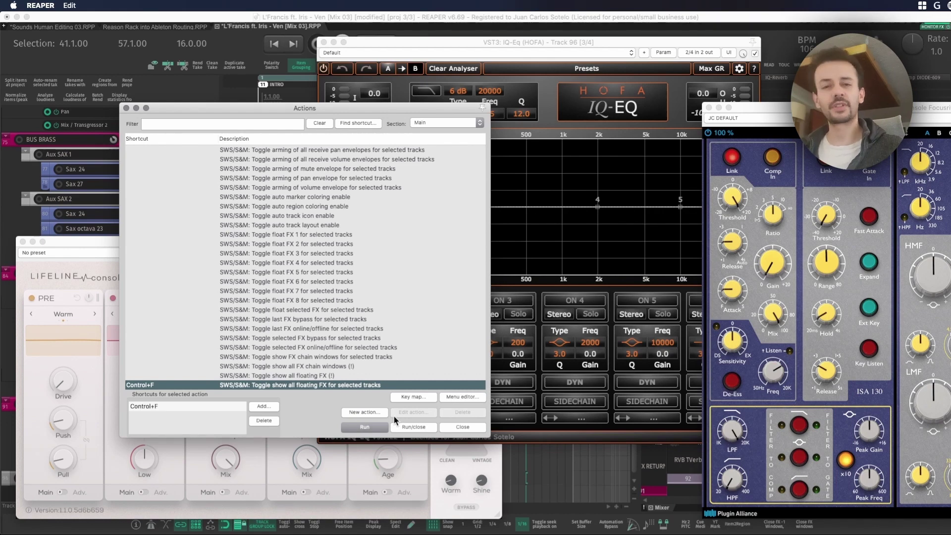
Move the Actions window right, select 'SWS/S&M: Toggle float FX 1 for selected tracks', then return to the list top
click(258, 107)
drag(258, 108, 386, 106)
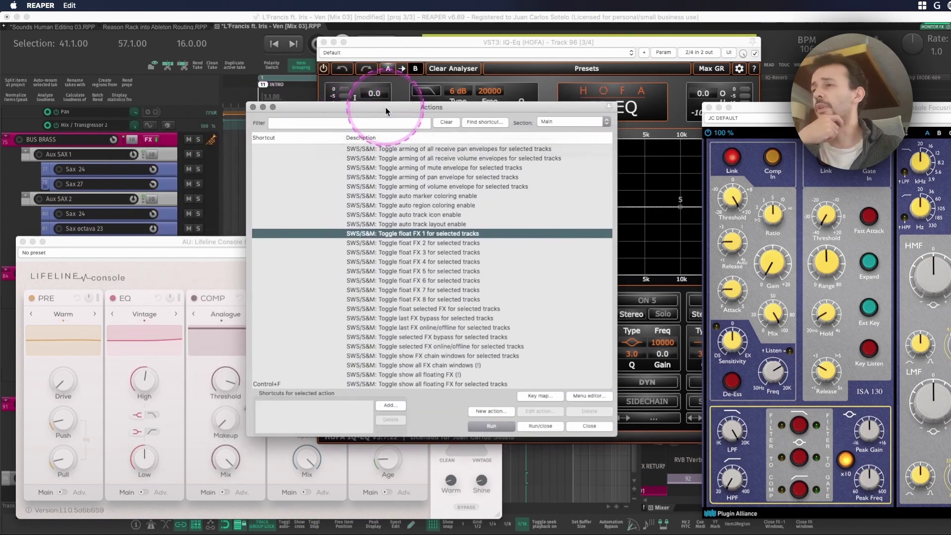
click(400, 228)
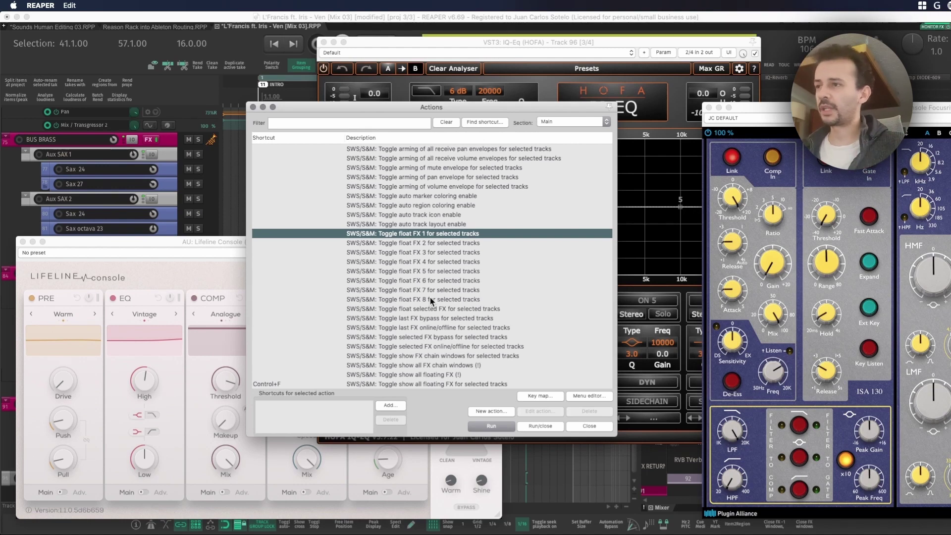
click(241, 51)
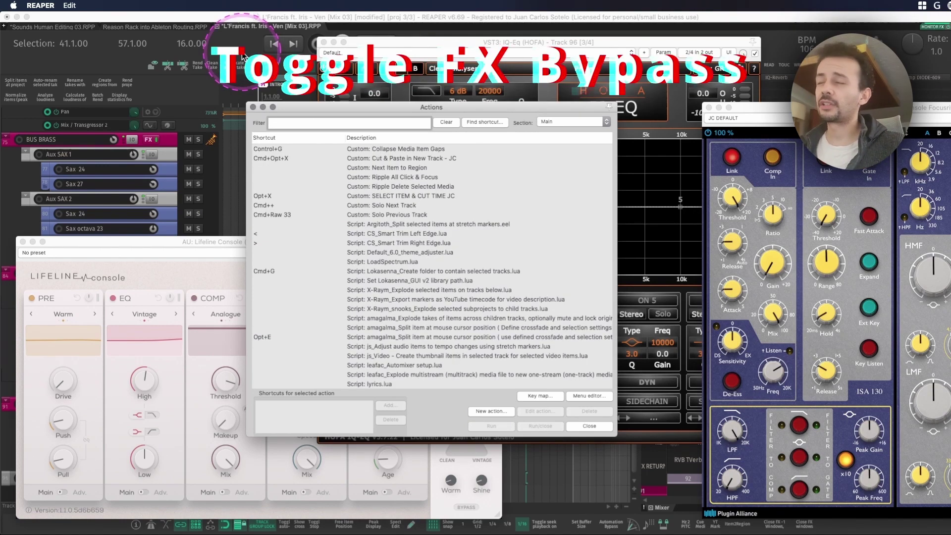
Clear the filter and add a shortcut to 'Track: Toggle FX bypass for selected tracks'
click(340, 138)
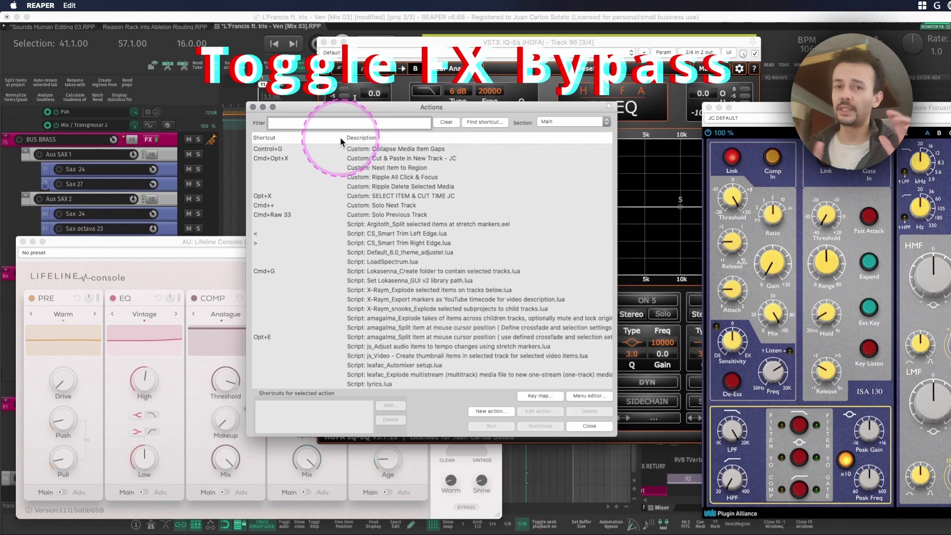
click(438, 127)
click(390, 384)
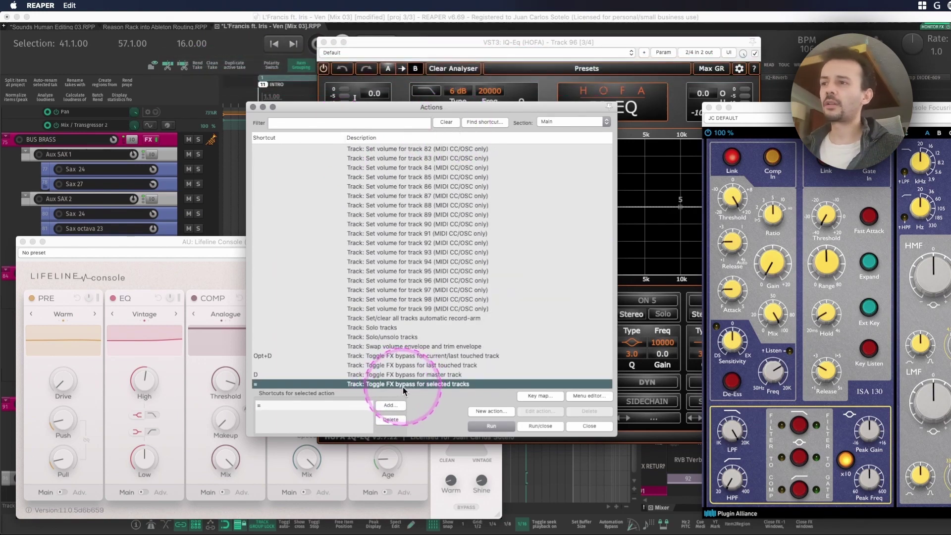
right_click(428, 384)
click(481, 418)
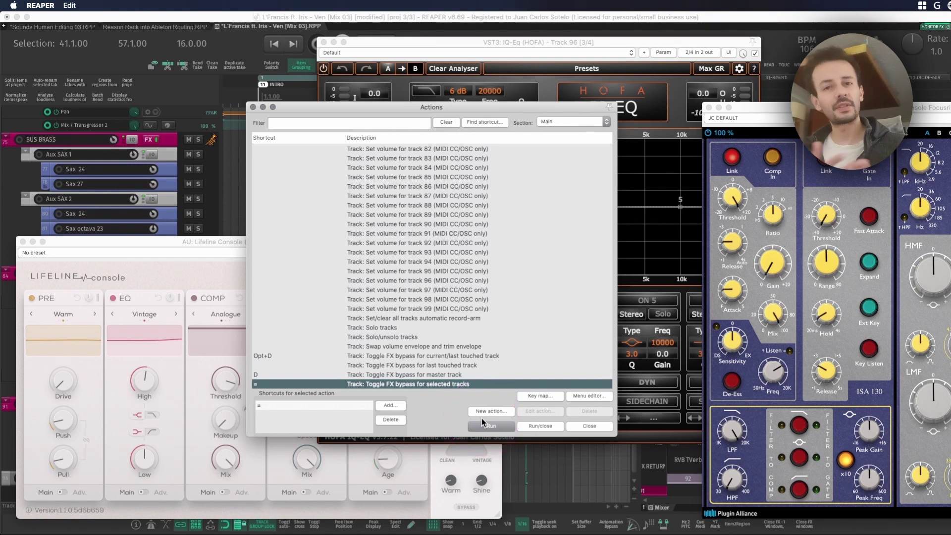
Test the new show-all-floating-FX shortcut with Ctrl+F
key(ctrl+f)
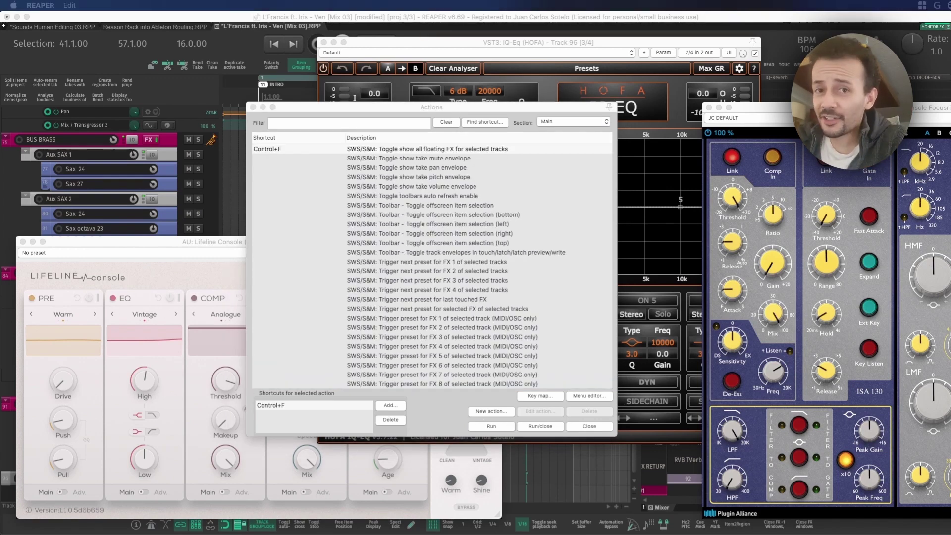